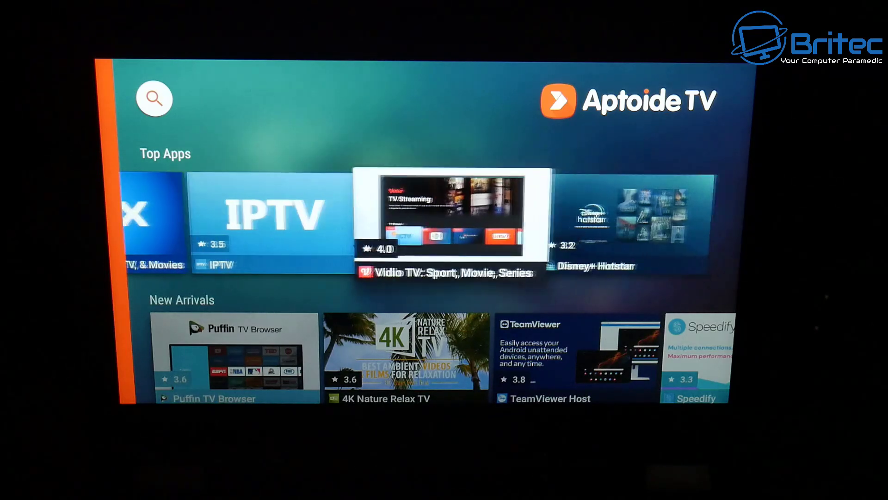
# - Browse the app tiles in Aptoide TV's New Arrivals and Streaming Apps rows
pyautogui.press('Down')
pyautogui.press('Right')
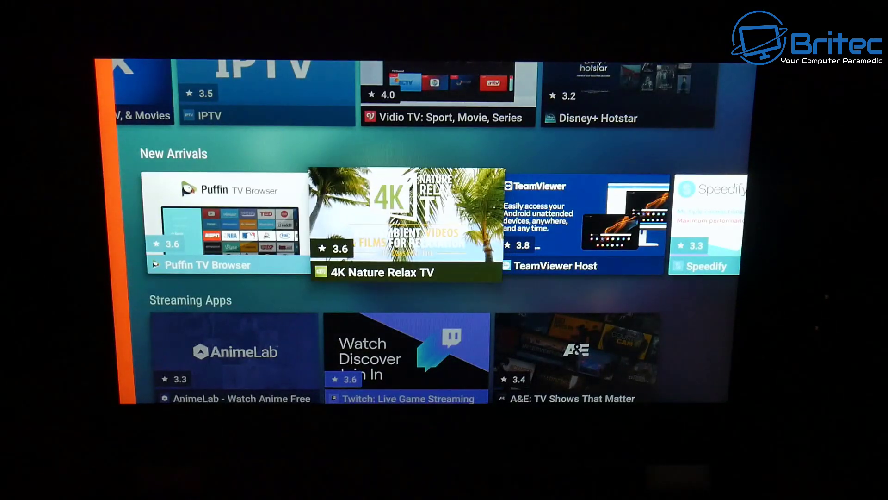
pyautogui.press('Right')
pyautogui.press('Right')
pyautogui.press('Down')
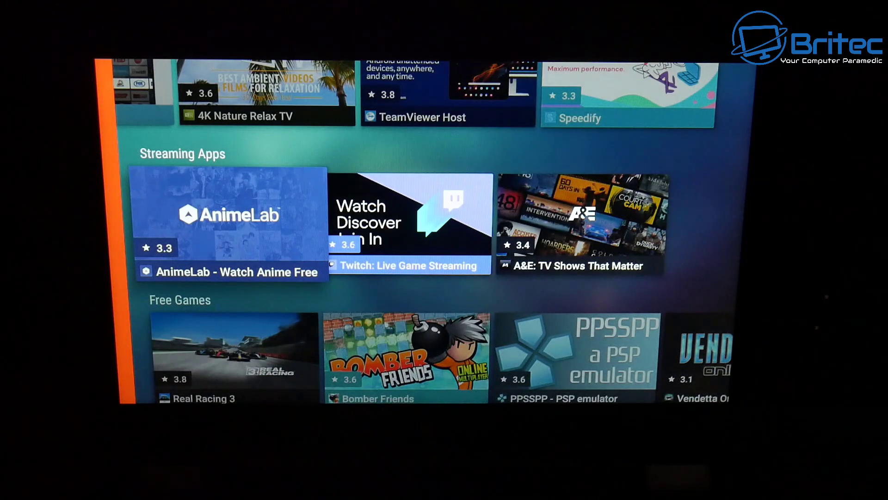
pyautogui.press('Right')
pyautogui.press('Right')
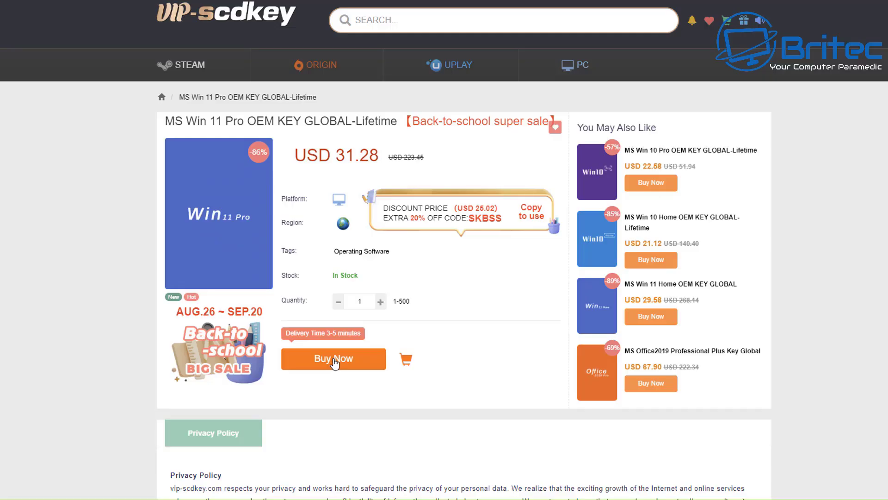
# - Start buying the MS Win 11 Pro OEM KEY GLOBAL-Lifetime and apply promotion code BR09 to the order
pyautogui.click(335, 360)
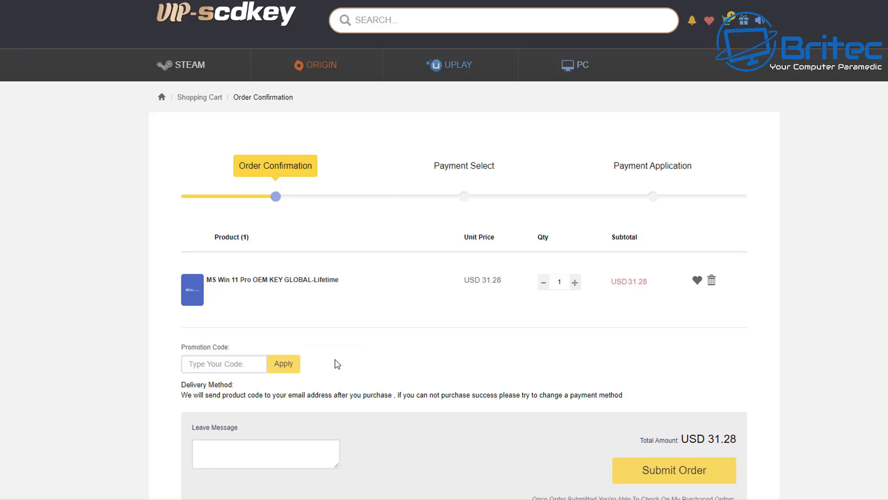
pyautogui.click(262, 363)
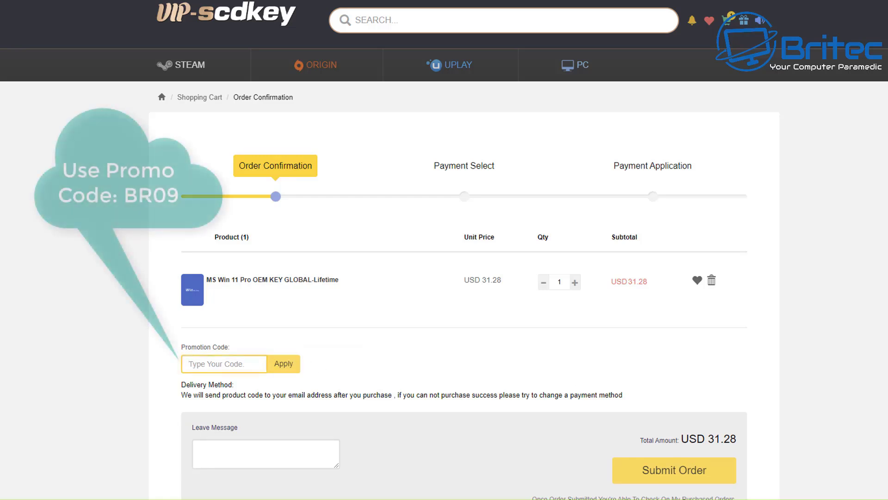
pyautogui.write('BR09')
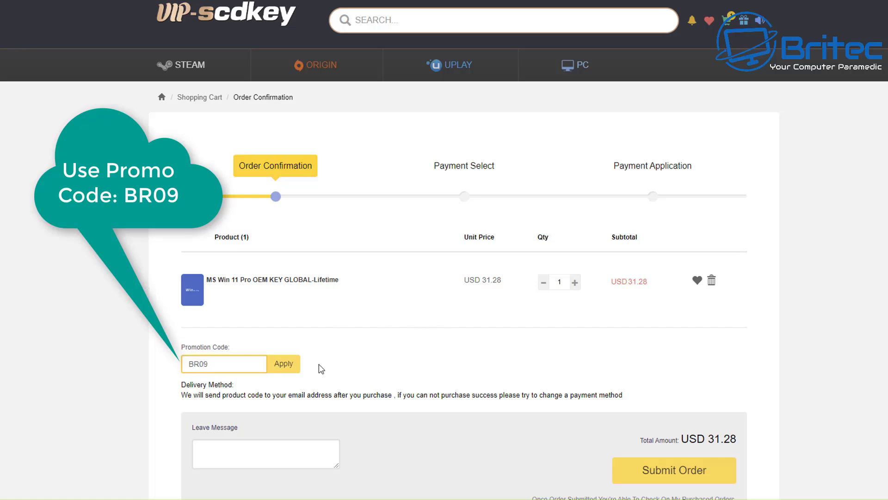
pyautogui.click(283, 365)
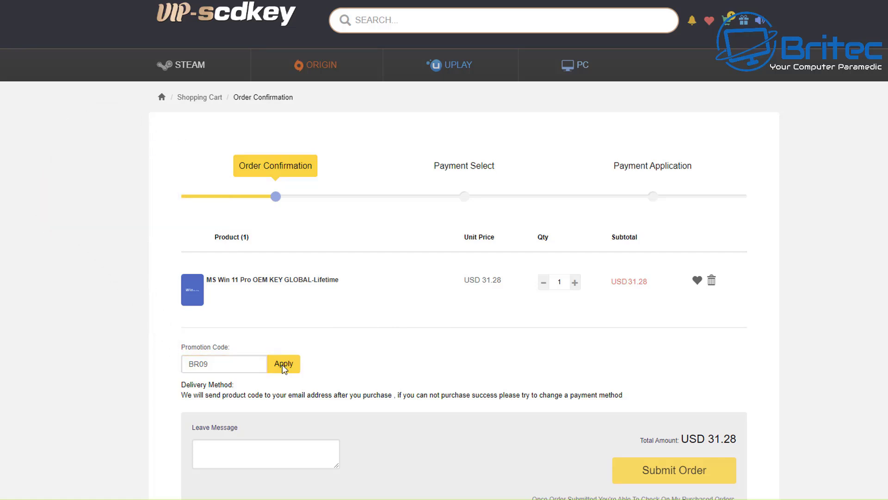
# - Submit the order, choose PayPal as the payment method and proceed to payment
pyautogui.click(674, 470)
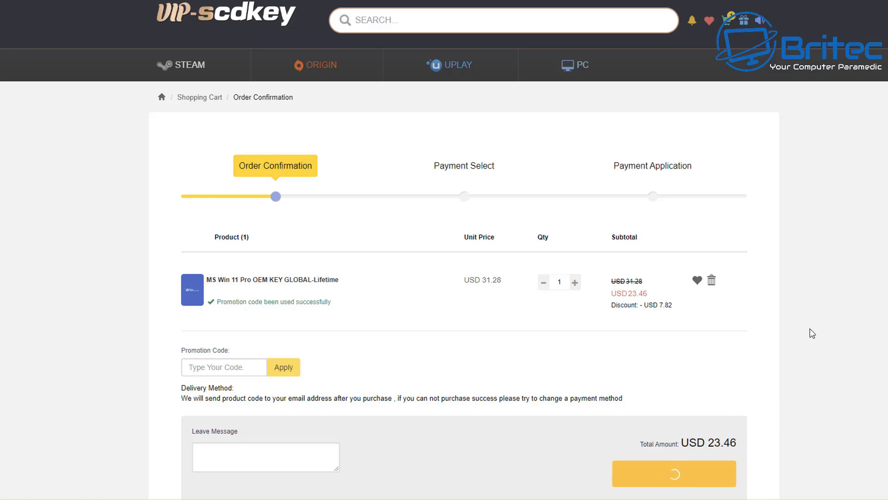
pyautogui.click(509, 280)
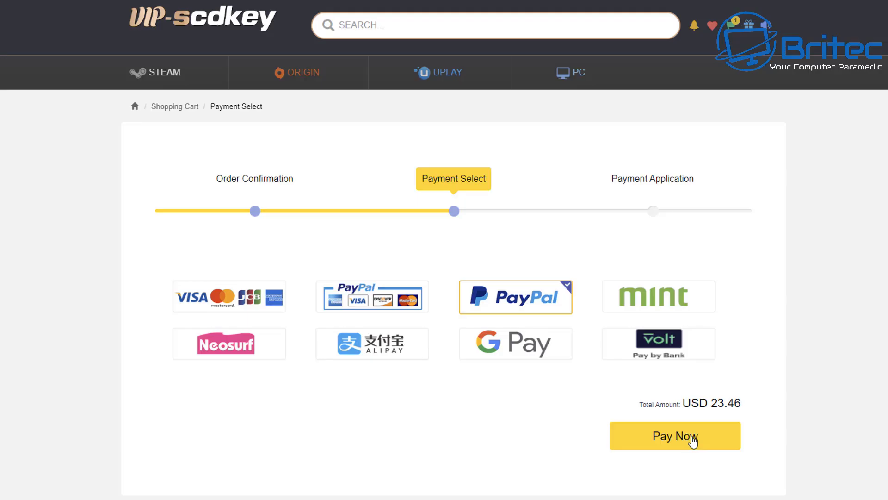
pyautogui.click(693, 441)
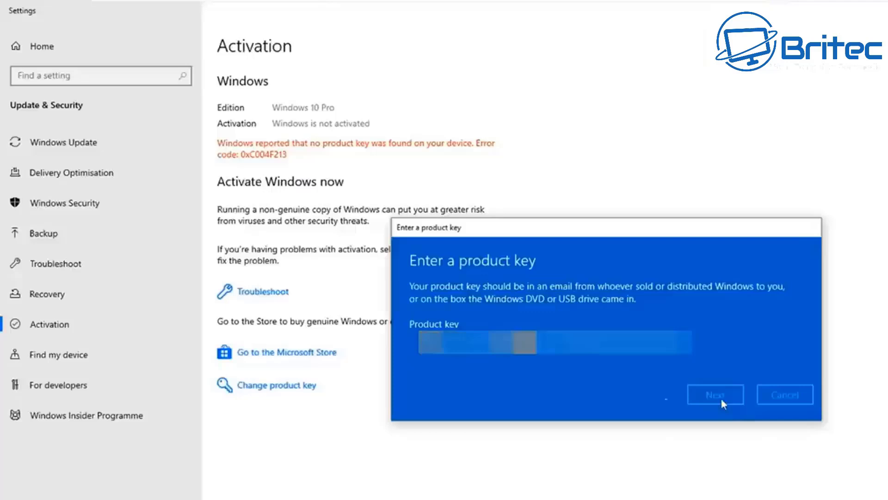
# - Submit the entered product key in the Windows activation settings and activate Windows
pyautogui.click(720, 398)
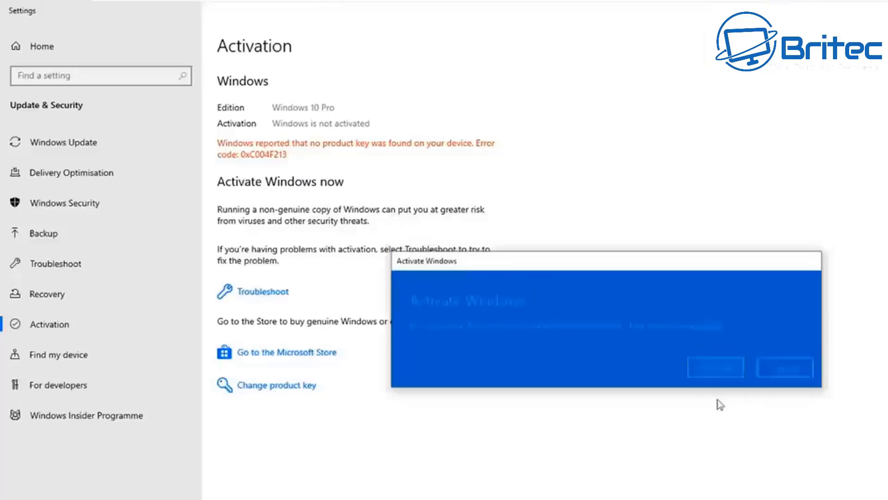
pyautogui.click(717, 363)
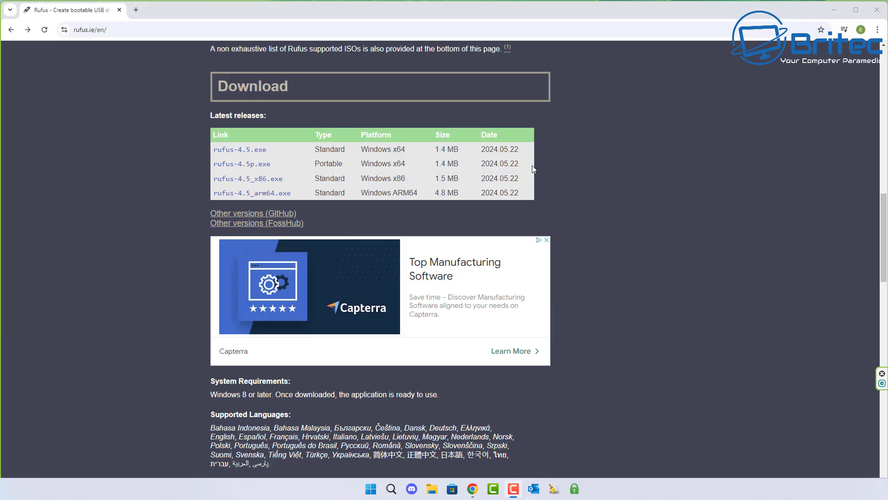
# - Download the portable Windows x64 release of Rufus, rufus-4.5p.exe, from the Rufus website
pyautogui.click(253, 167)
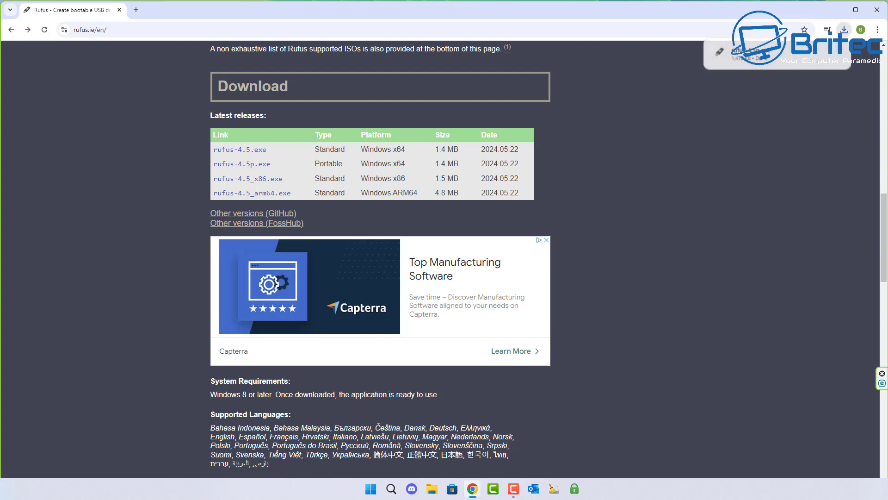
pyautogui.press('F10')
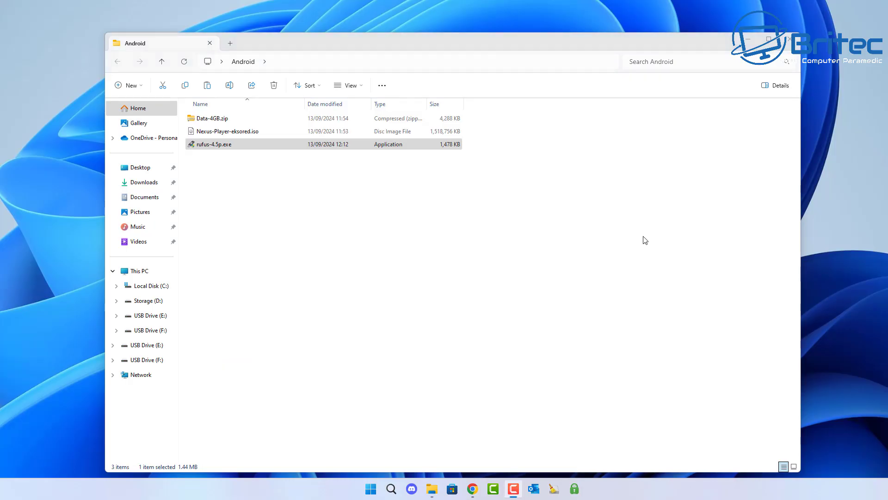
# - Extract Data-4GB.zip to a Data-4GB folder inside the Android folder and delete the zip archive
pyautogui.click(623, 239)
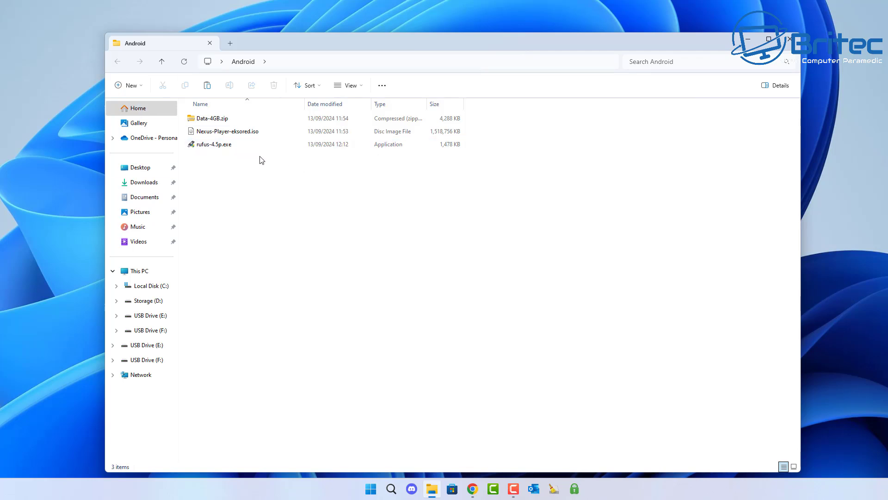
pyautogui.rightClick(217, 121)
pyautogui.click(290, 226)
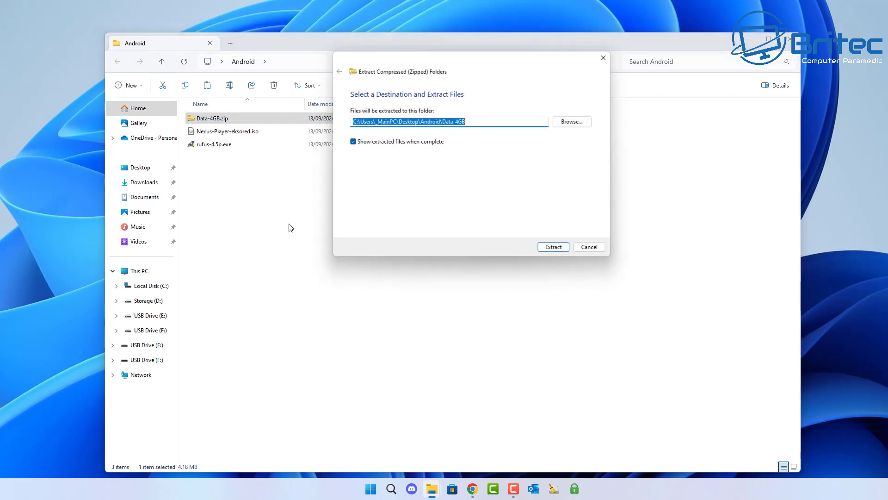
pyautogui.click(555, 249)
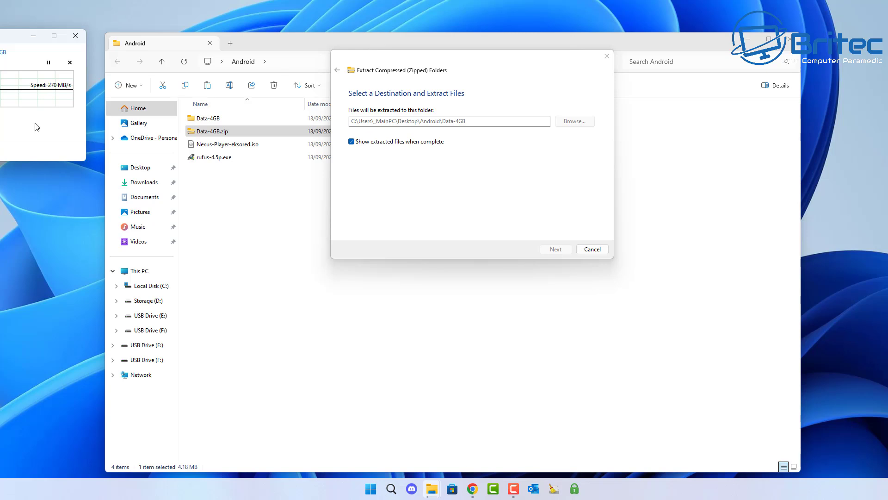
pyautogui.moveTo(14, 35); pyautogui.dragTo(428, 155)
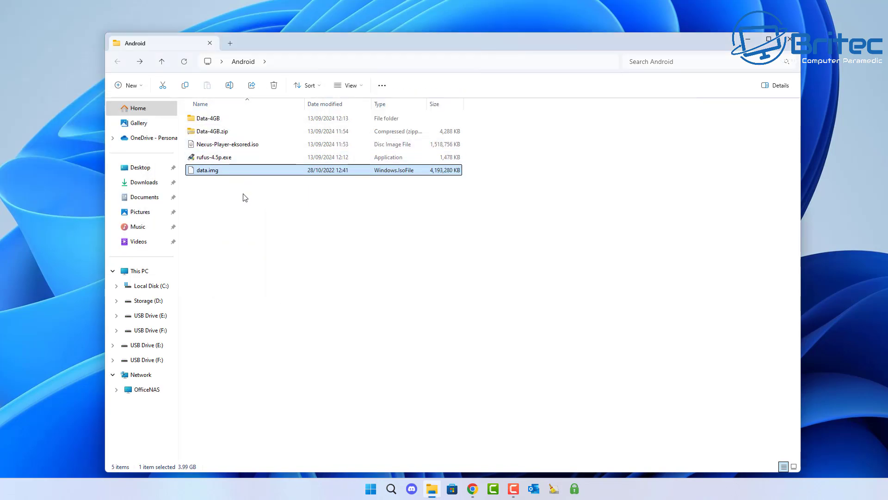
pyautogui.rightClick(222, 133)
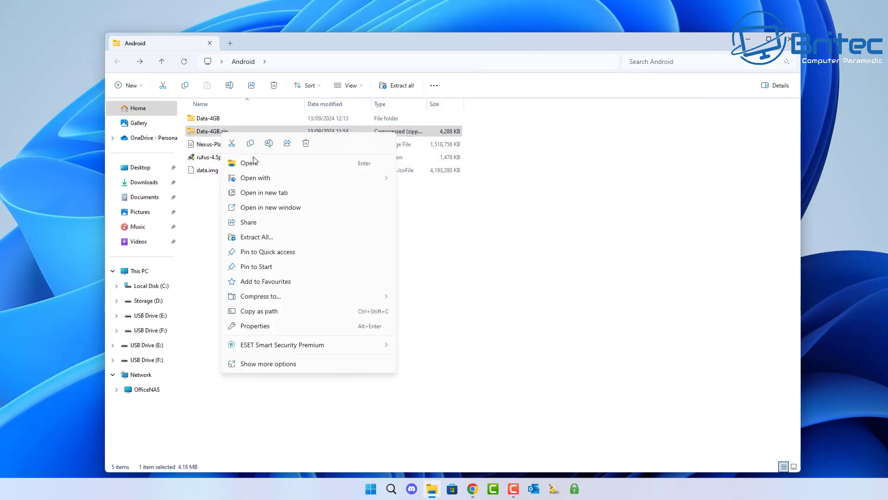
pyautogui.click(305, 144)
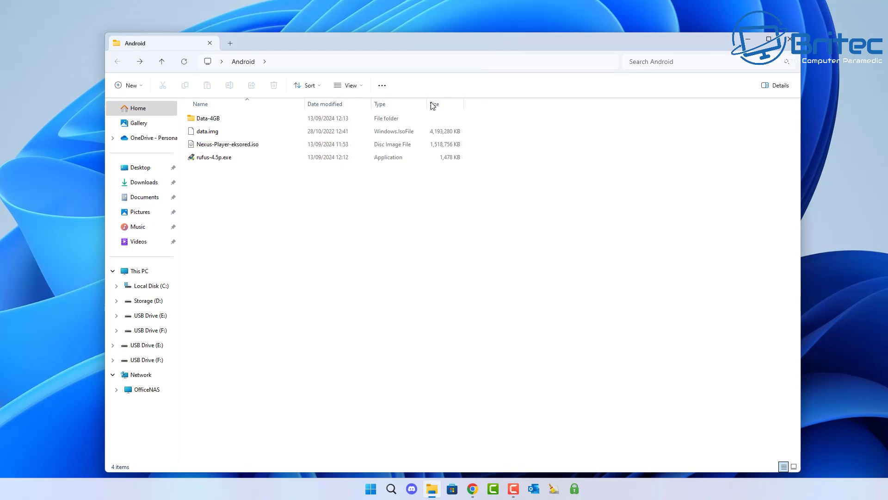
# - Launch rufus-4.5p.exe, decline online update checks and clear the file window out of the way of Rufus
pyautogui.doubleClick(227, 157)
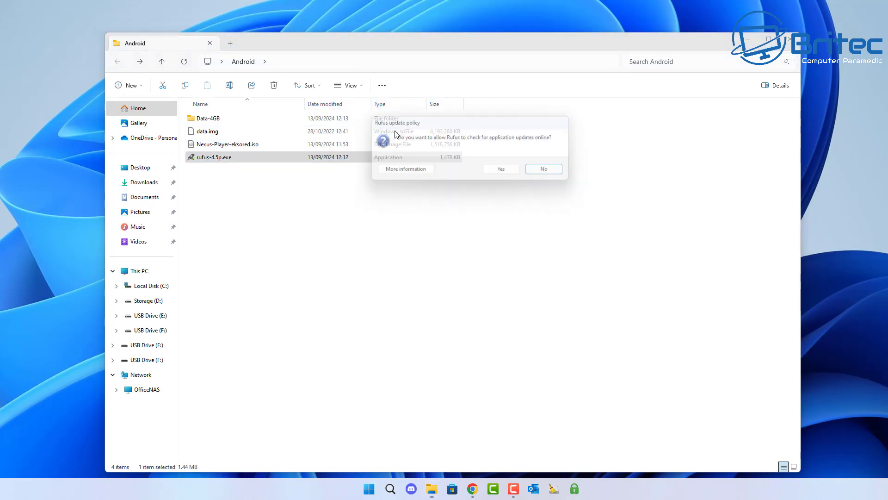
pyautogui.click(552, 171)
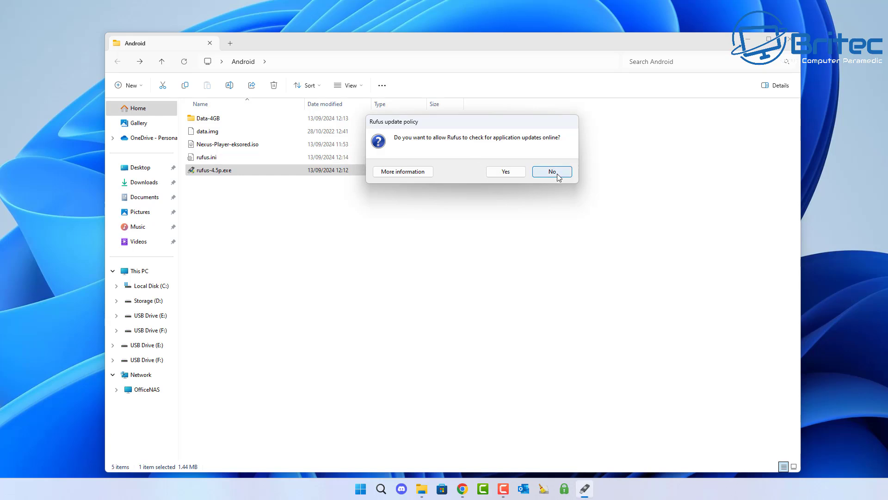
pyautogui.click(749, 42)
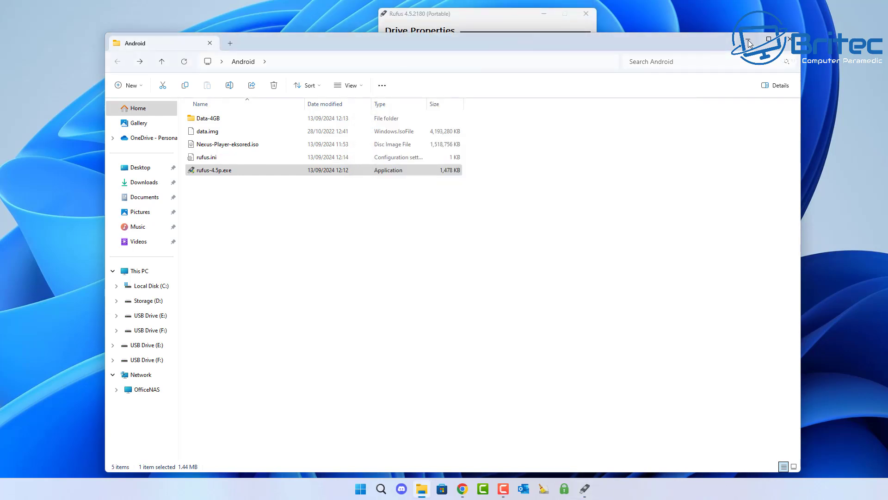
pyautogui.click(749, 42)
pyautogui.moveTo(491, 16); pyautogui.dragTo(451, 77)
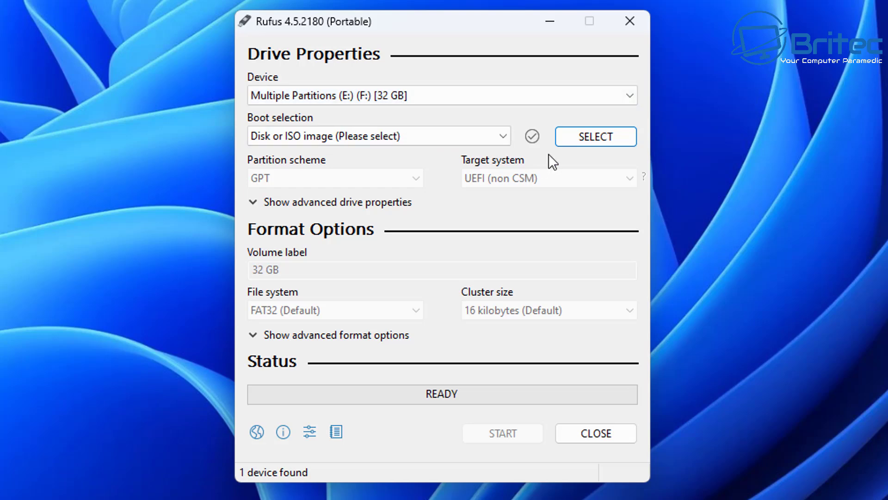
# - Load Nexus-Player-eksored.iso as the boot image and set the volume label to Android TV
pyautogui.click(577, 137)
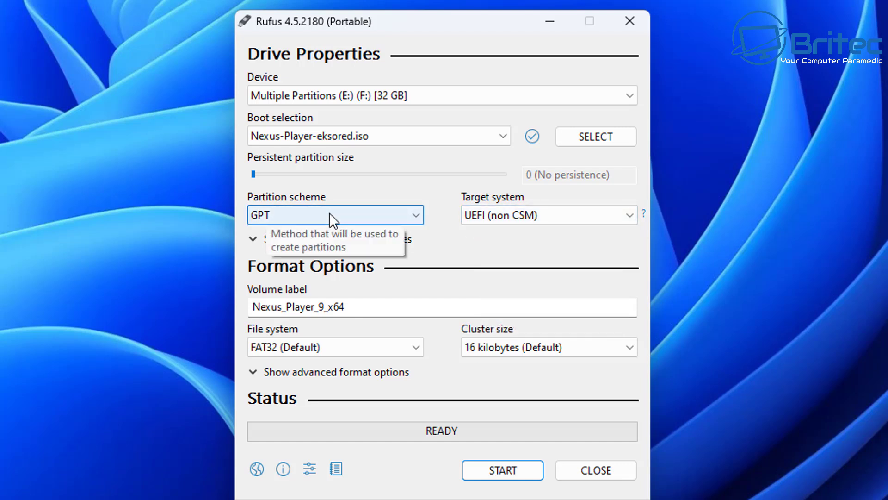
pyautogui.doubleClick(353, 307)
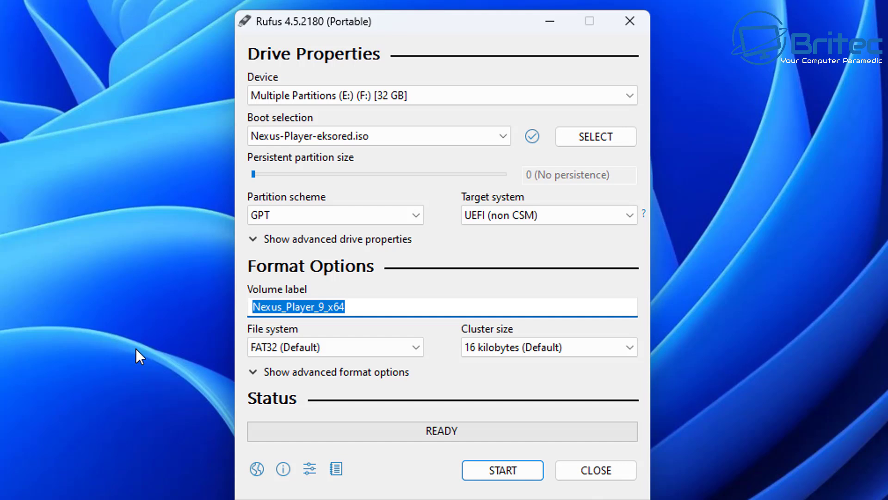
pyautogui.write('Android')
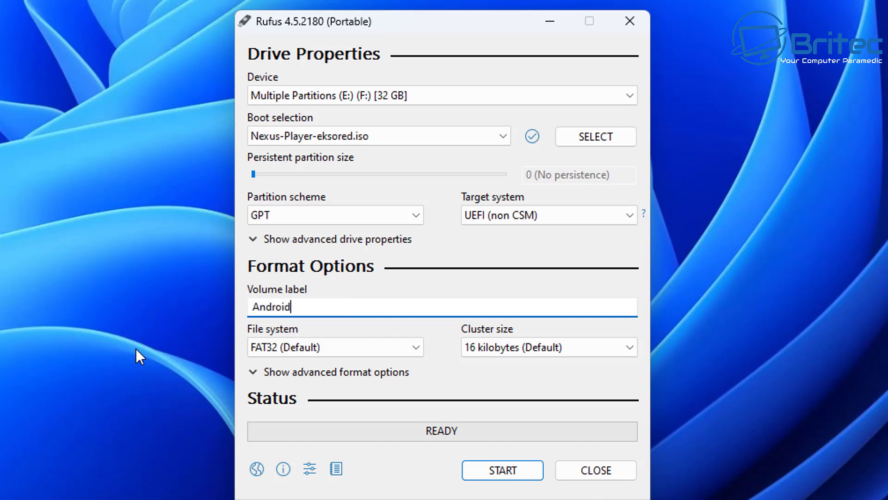
pyautogui.write(' TV')
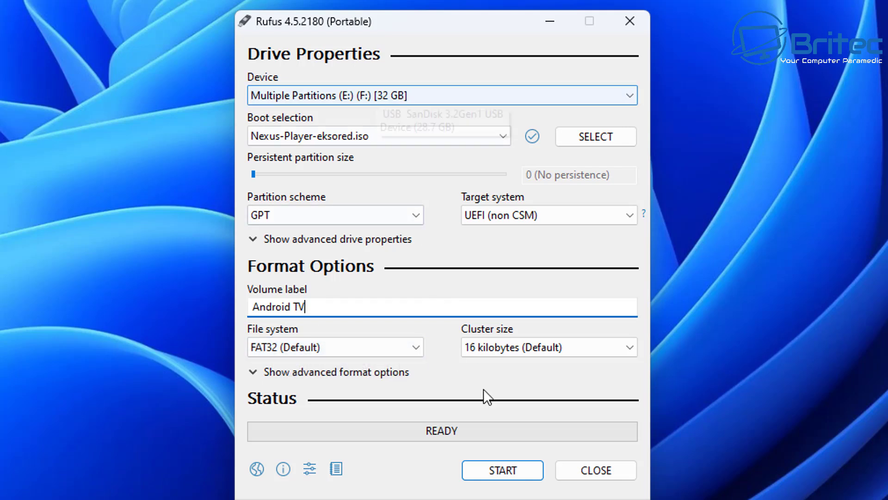
# - Write the image to the 32 GB USB drive, accepting the bootloader, data-loss and multiple-partition warnings, and close Rufus
pyautogui.click(511, 470)
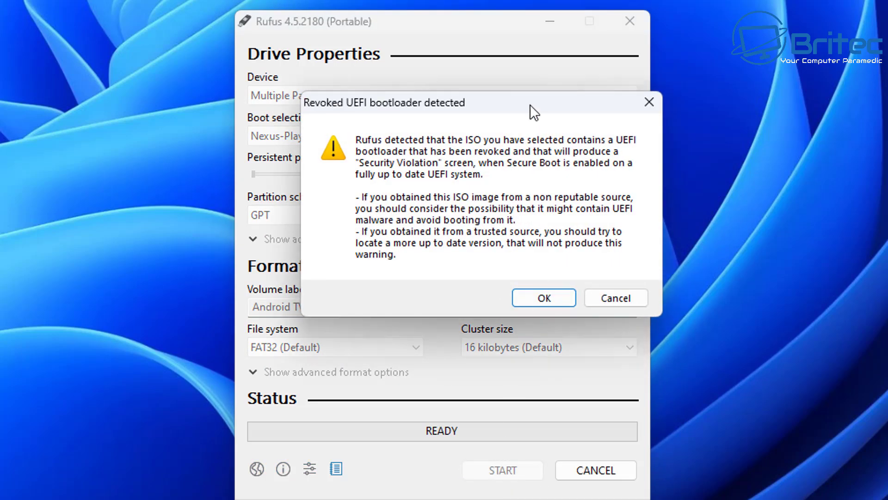
pyautogui.moveTo(530, 104); pyautogui.dragTo(498, 155)
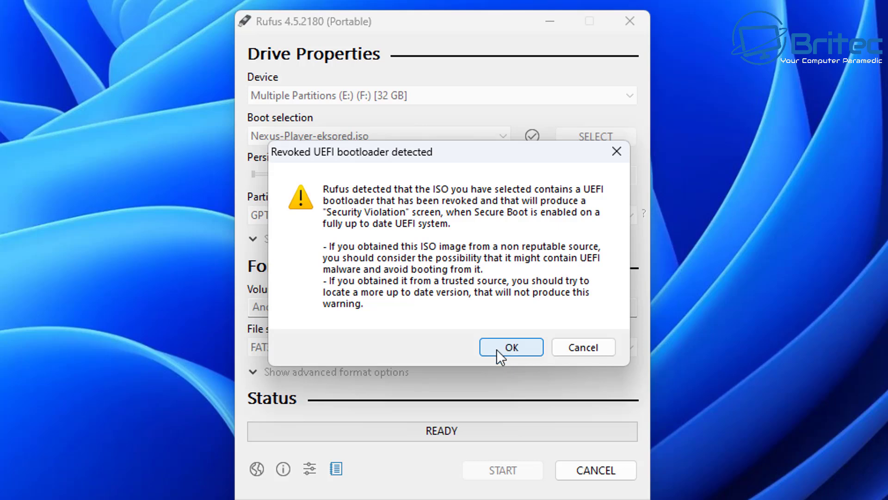
pyautogui.click(510, 348)
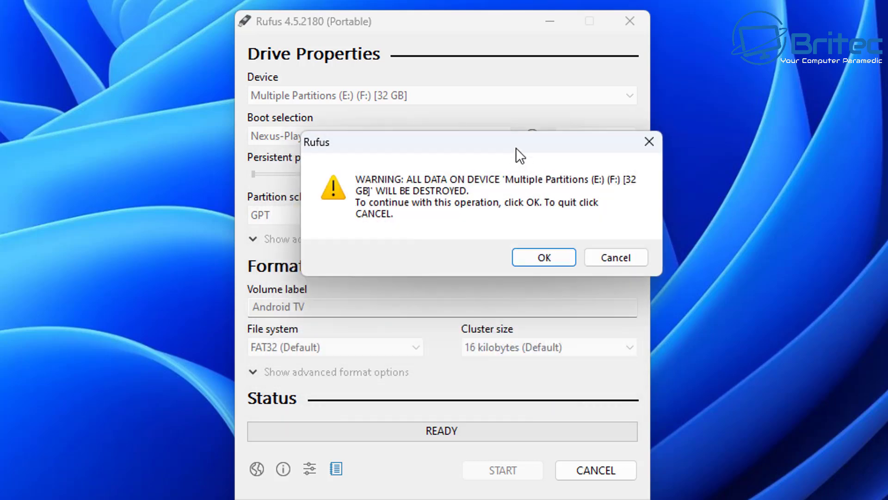
pyautogui.moveTo(515, 154); pyautogui.dragTo(488, 199)
pyautogui.click(511, 306)
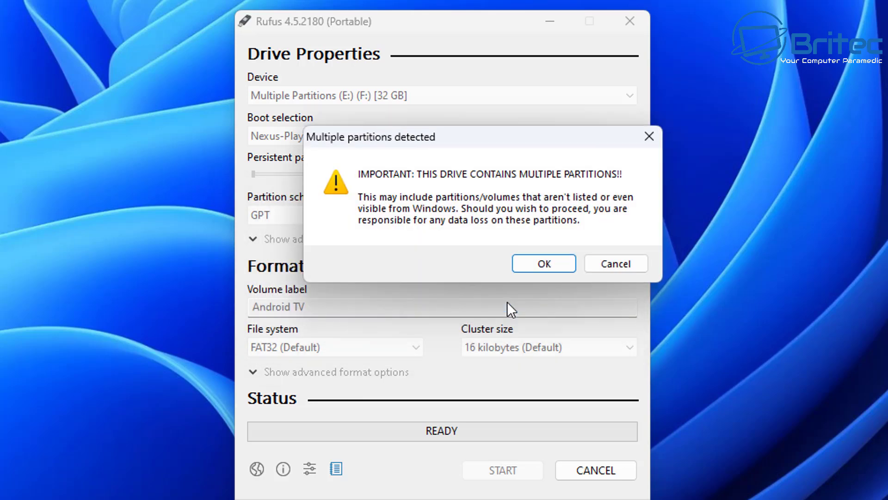
pyautogui.moveTo(532, 147); pyautogui.dragTo(497, 180)
pyautogui.click(499, 301)
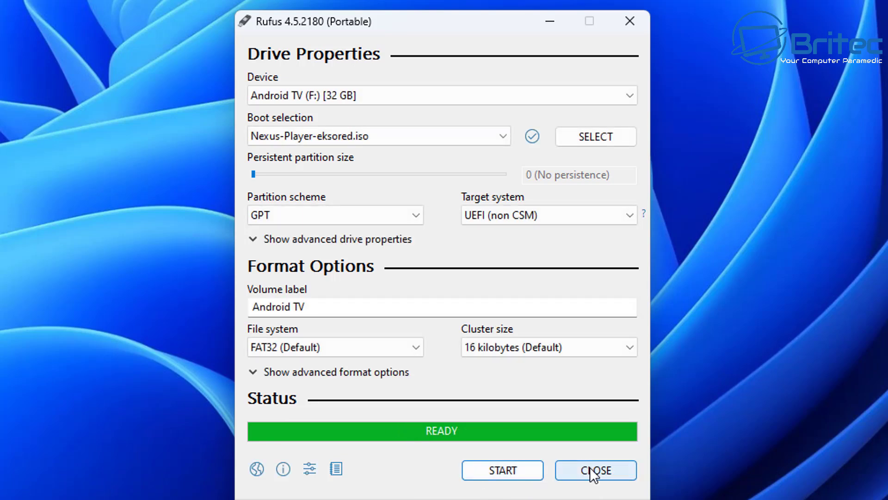
pyautogui.click(593, 475)
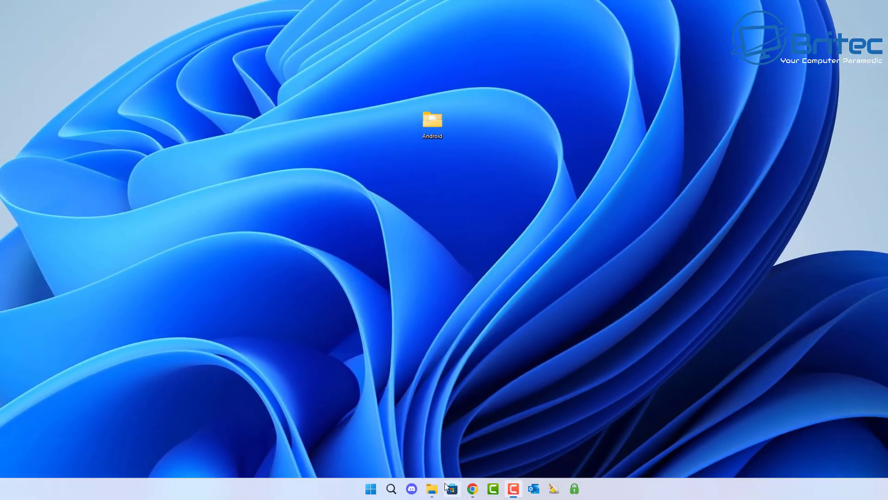
# - Open the ANDROID TV (F:) drive and copy data.img from the Android folder into its root
pyautogui.rightClick(431, 489)
pyautogui.click(415, 433)
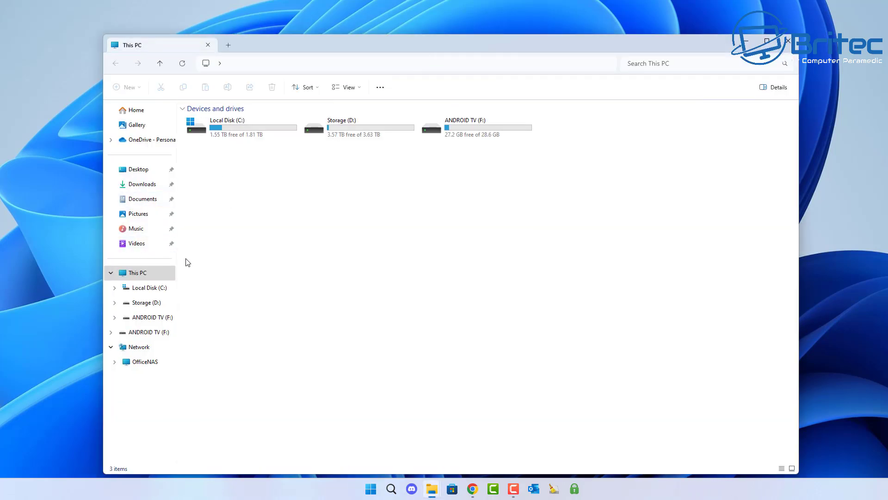
pyautogui.doubleClick(481, 131)
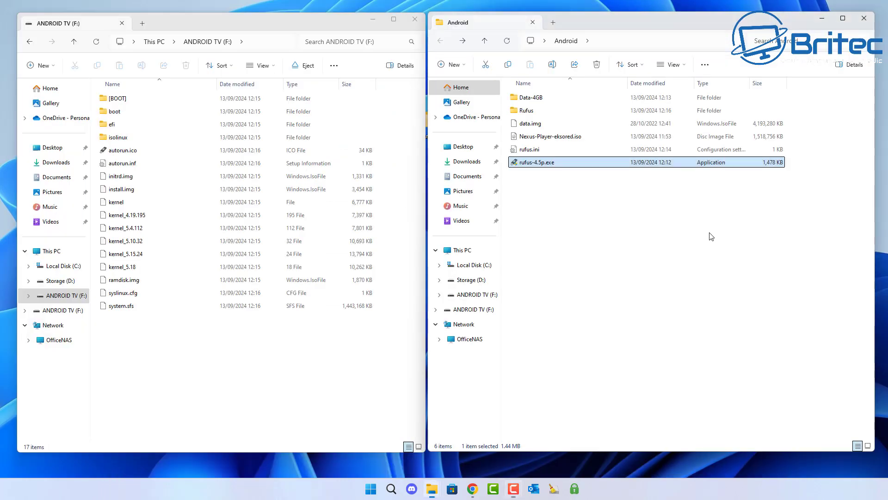
pyautogui.click(544, 184)
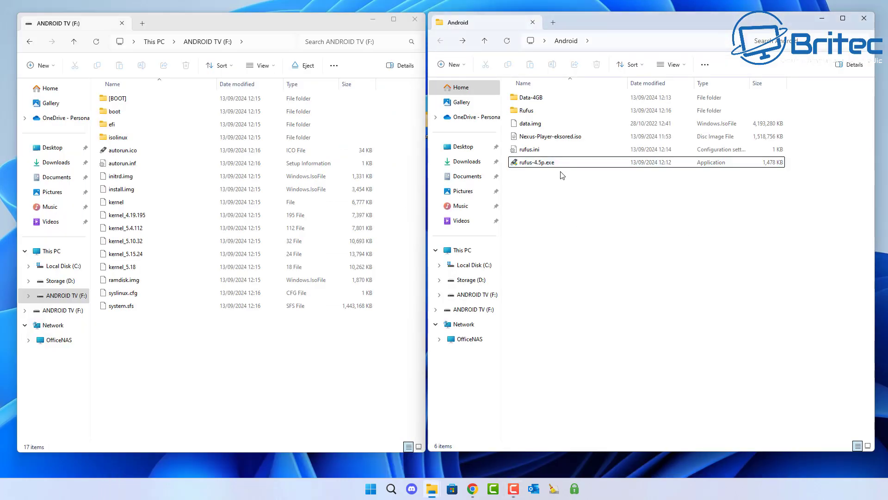
pyautogui.click(530, 125)
pyautogui.moveTo(529, 126); pyautogui.dragTo(123, 351)
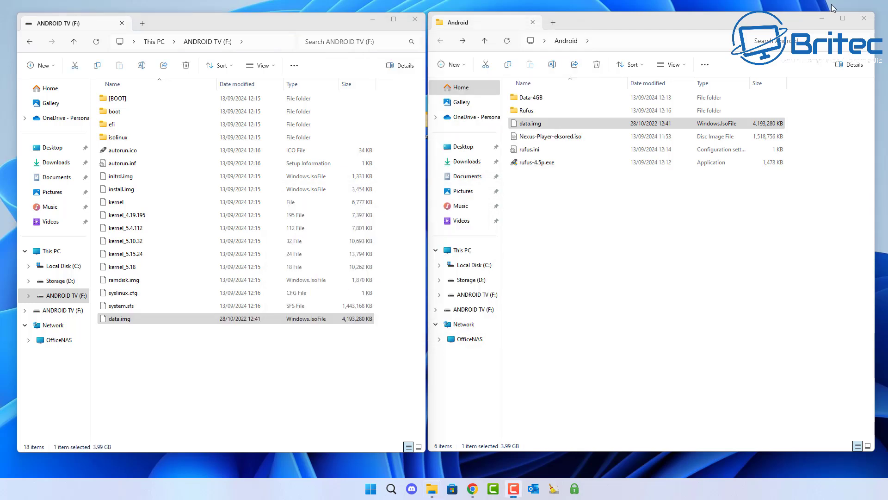
pyautogui.click(184, 368)
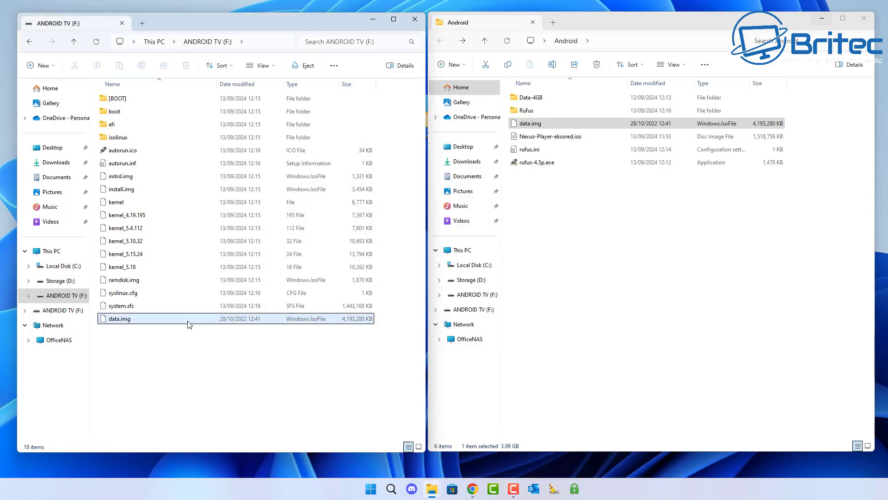
pyautogui.moveTo(189, 324)
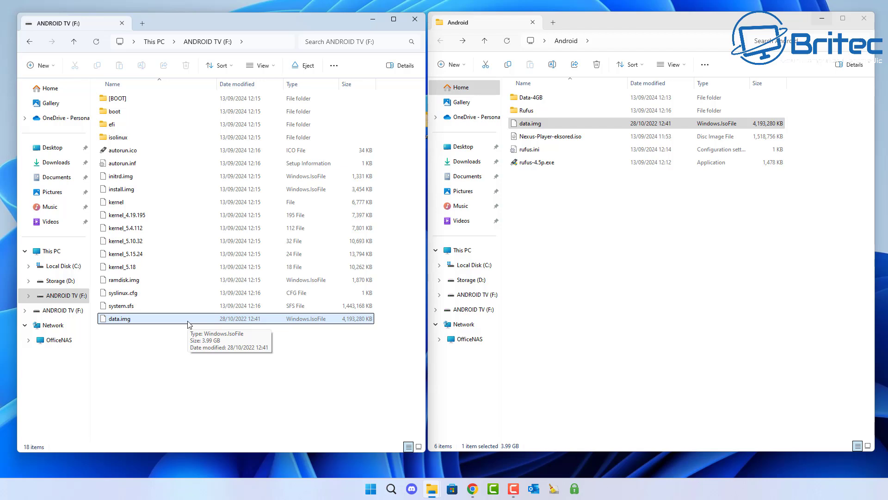
# - Close the Android folder window, then widen and reposition the ANDROID TV (F:) window on the desktop
pyautogui.click(869, 25)
pyautogui.click(864, 18)
pyautogui.moveTo(295, 23); pyautogui.dragTo(477, 17)
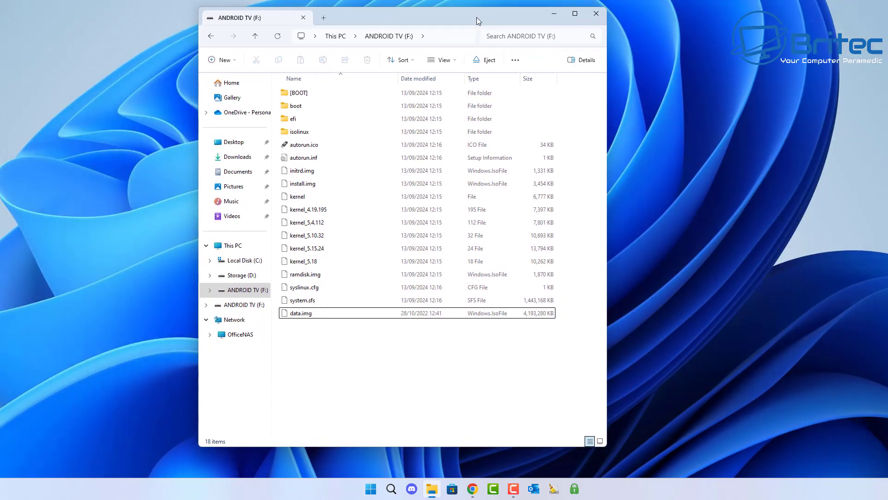
pyautogui.moveTo(609, 150); pyautogui.dragTo(816, 152)
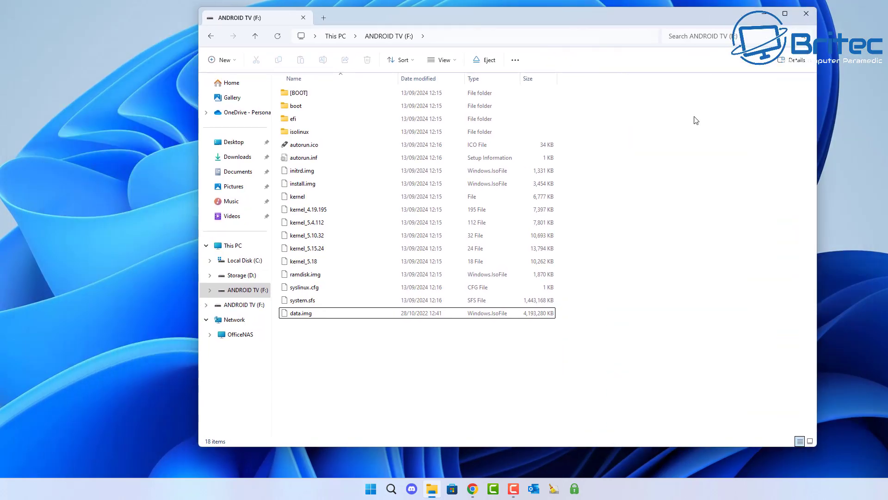
pyautogui.moveTo(582, 23); pyautogui.dragTo(529, 32)
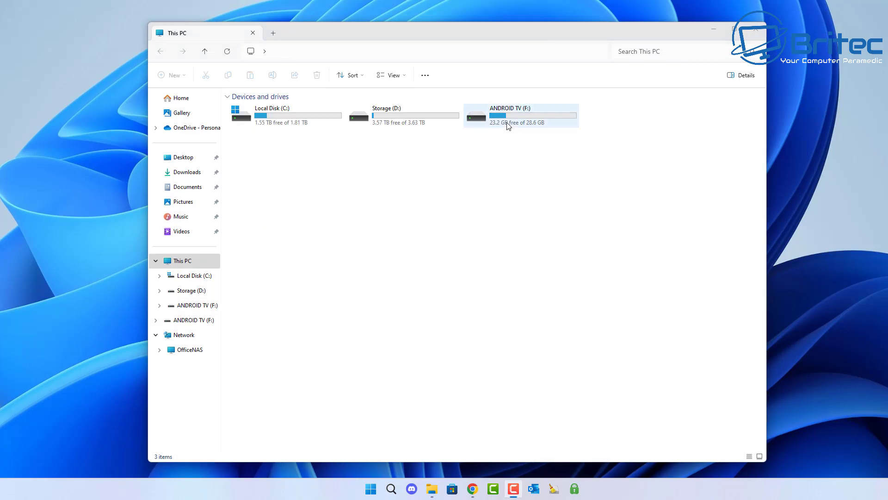
# - Scan the ANDROID TV (F:) drive with ESET Smart Security Premium and close the scanner window
pyautogui.rightClick(508, 124)
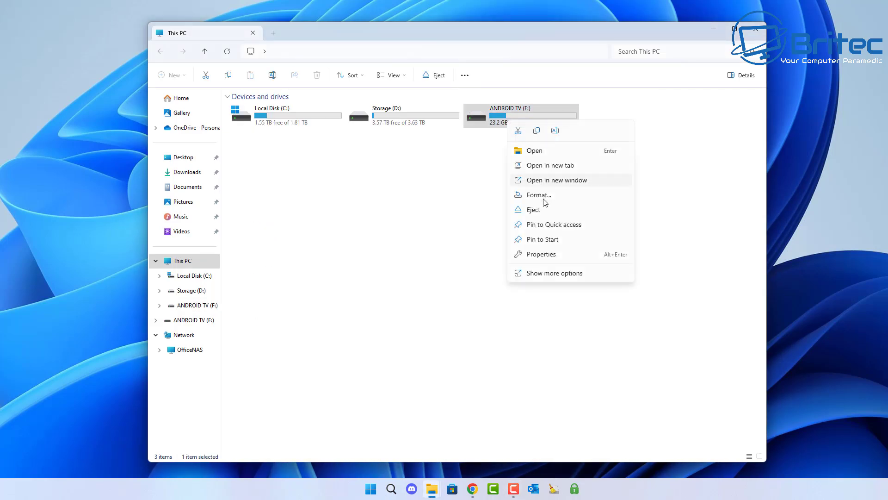
pyautogui.click(554, 275)
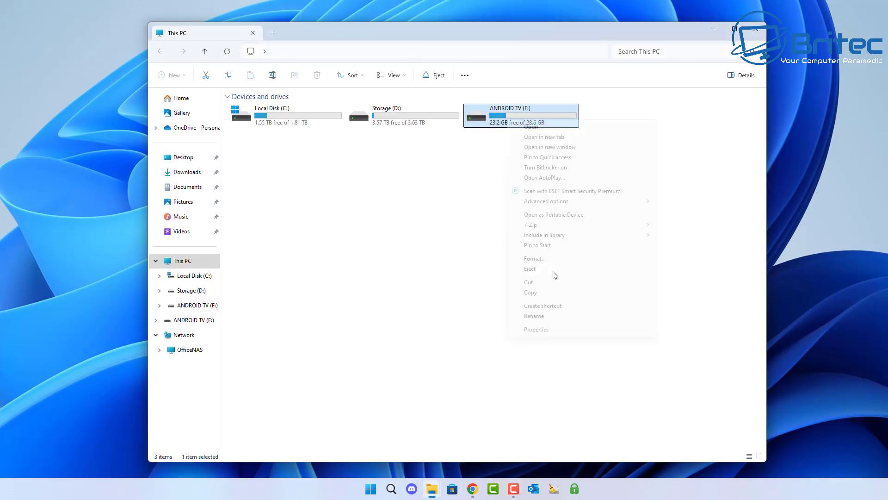
pyautogui.click(566, 193)
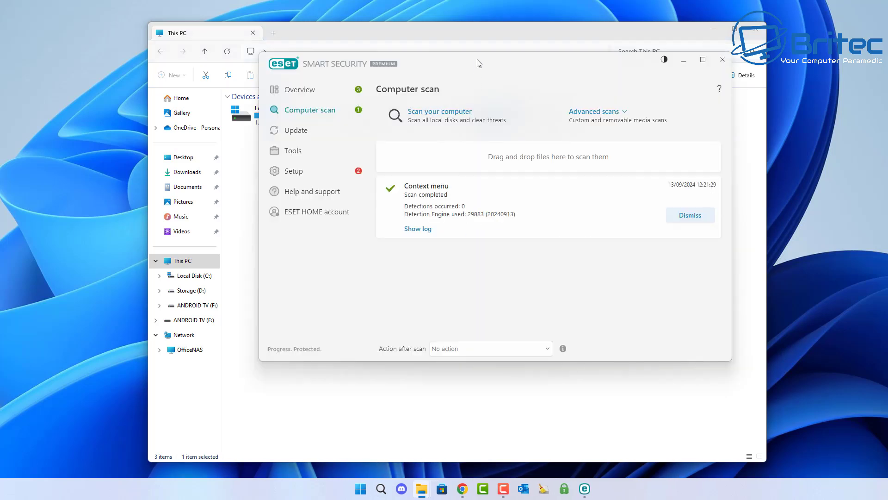
pyautogui.moveTo(478, 64); pyautogui.dragTo(432, 97)
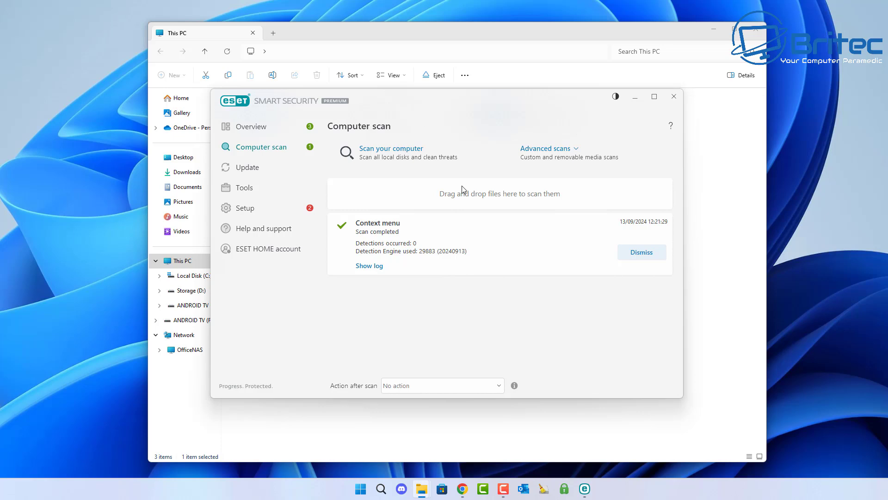
pyautogui.click(674, 98)
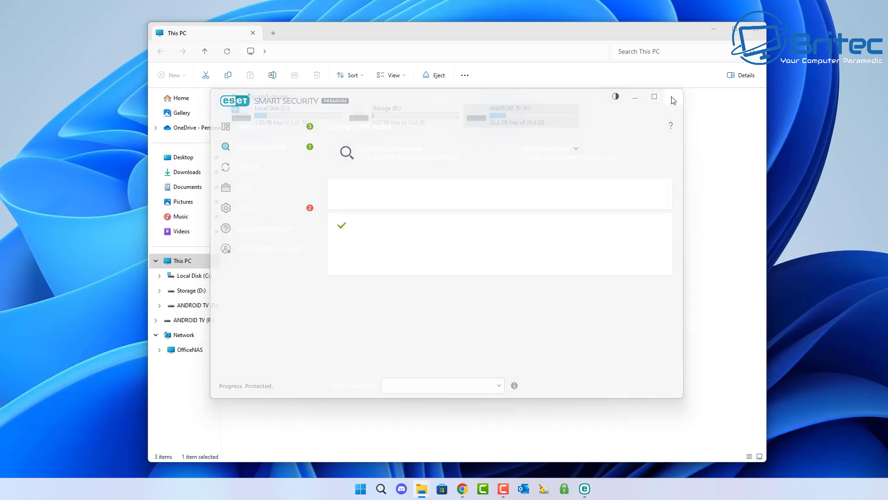
# - Scan all files and folders inside ANDROID TV (F:) with ESET without cleaning, and close the scan notification and scanner
pyautogui.doubleClick(498, 110)
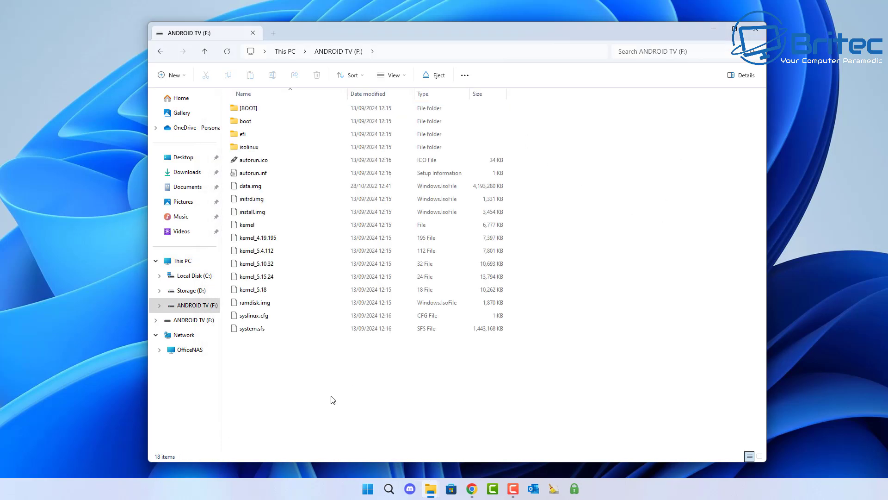
pyautogui.moveTo(340, 386); pyautogui.dragTo(233, 99)
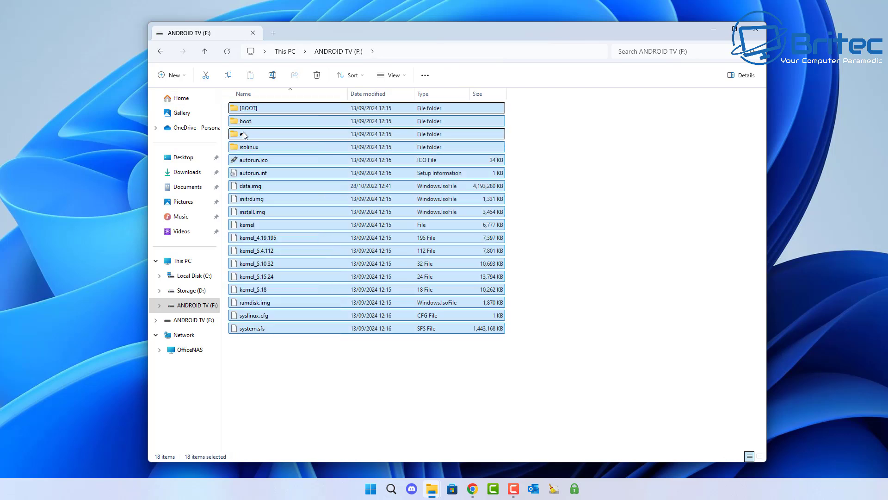
pyautogui.rightClick(244, 135)
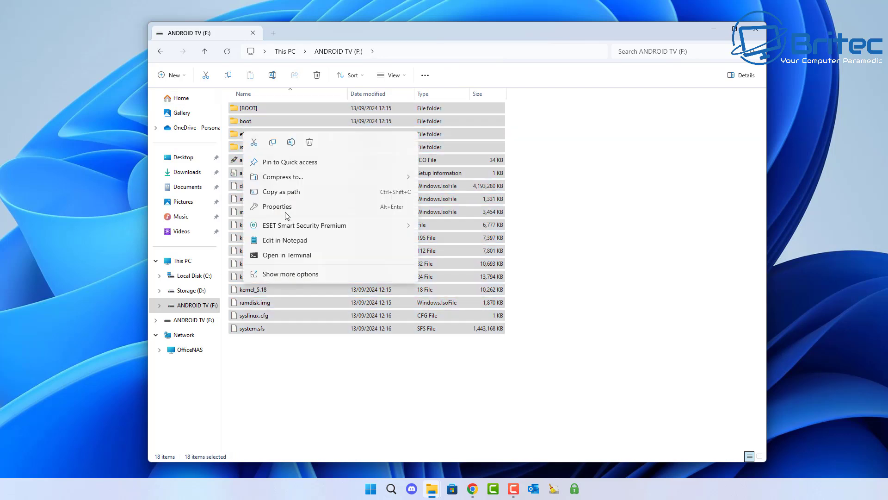
pyautogui.moveTo(320, 227)
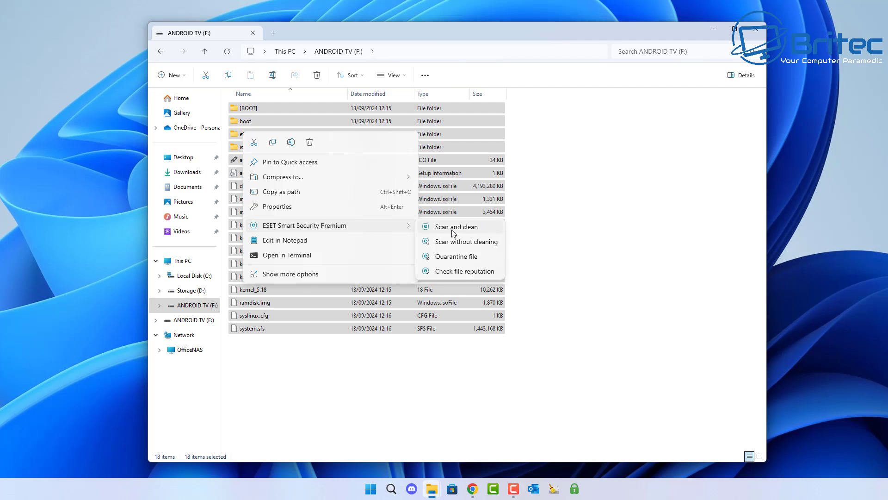
pyautogui.click(488, 244)
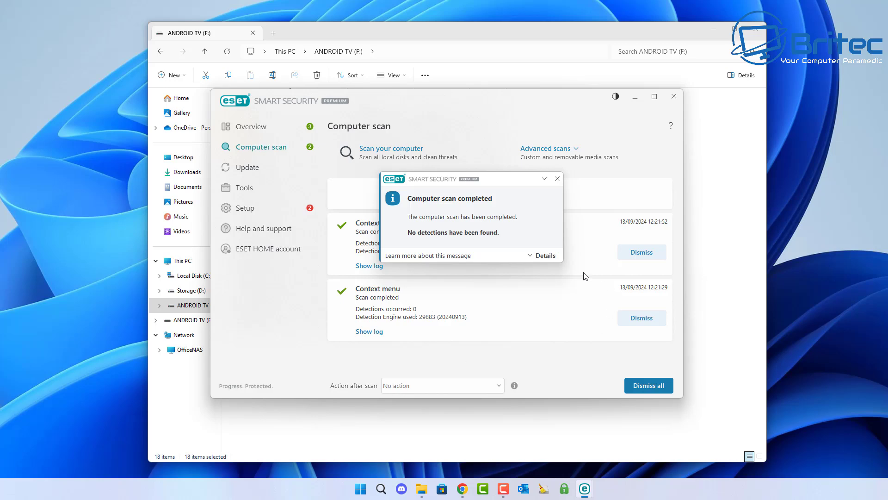
pyautogui.click(557, 179)
pyautogui.click(674, 97)
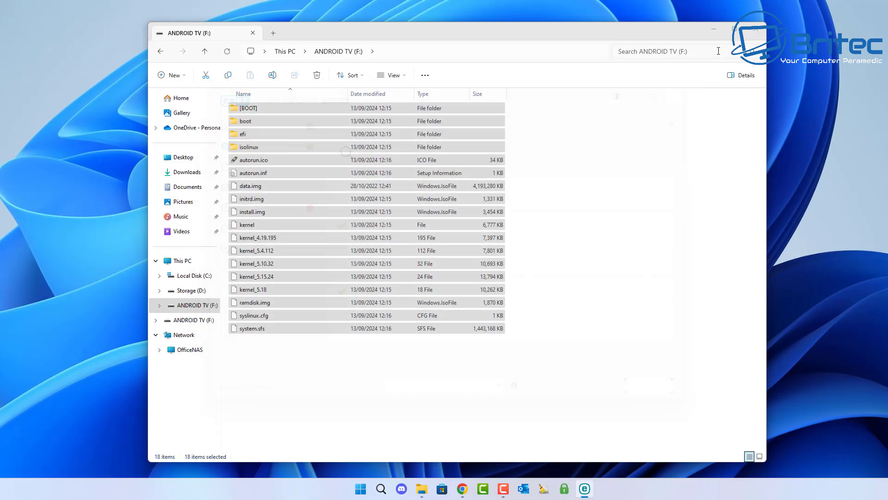